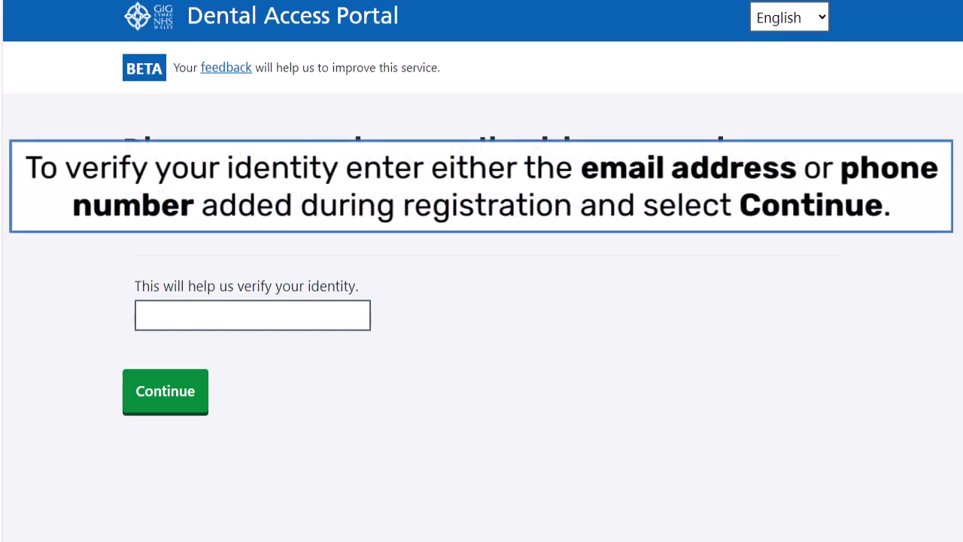
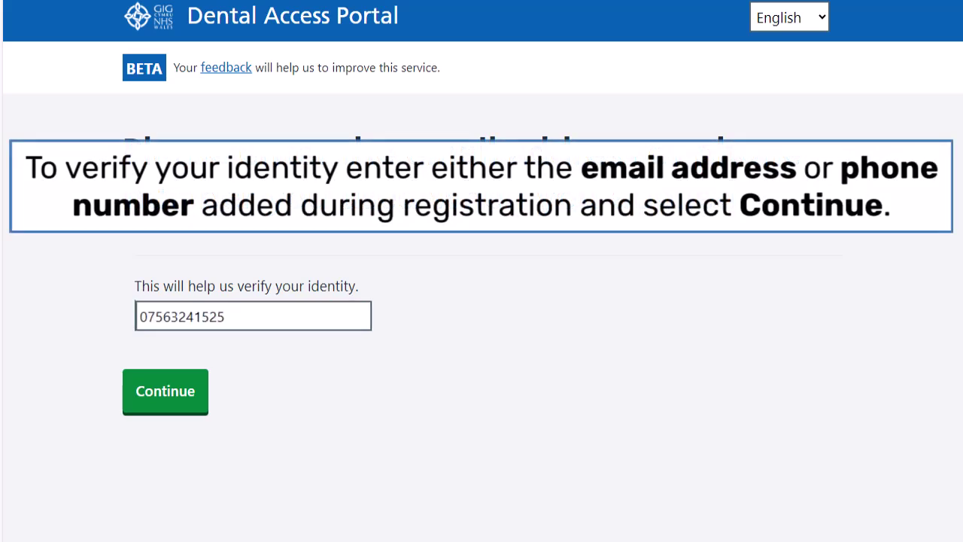
- Verify identity by entering the registered phone number
left_click(145, 406)
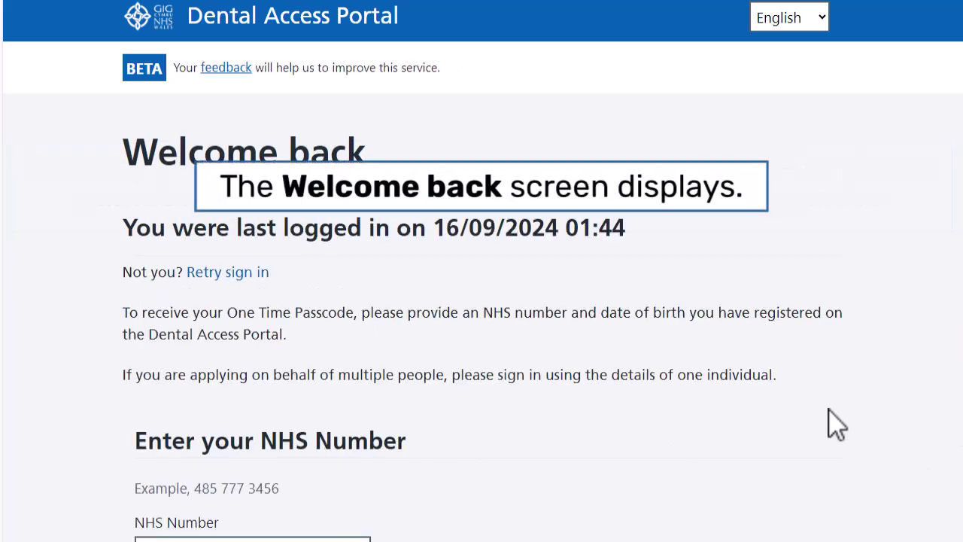
scroll(835, 425, "down", 1)
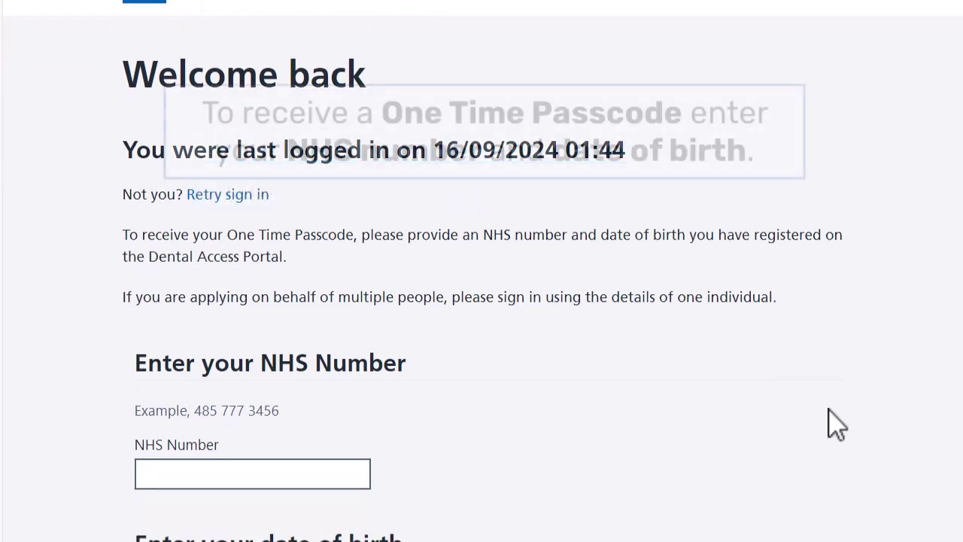
scroll(835, 425, "down", 1)
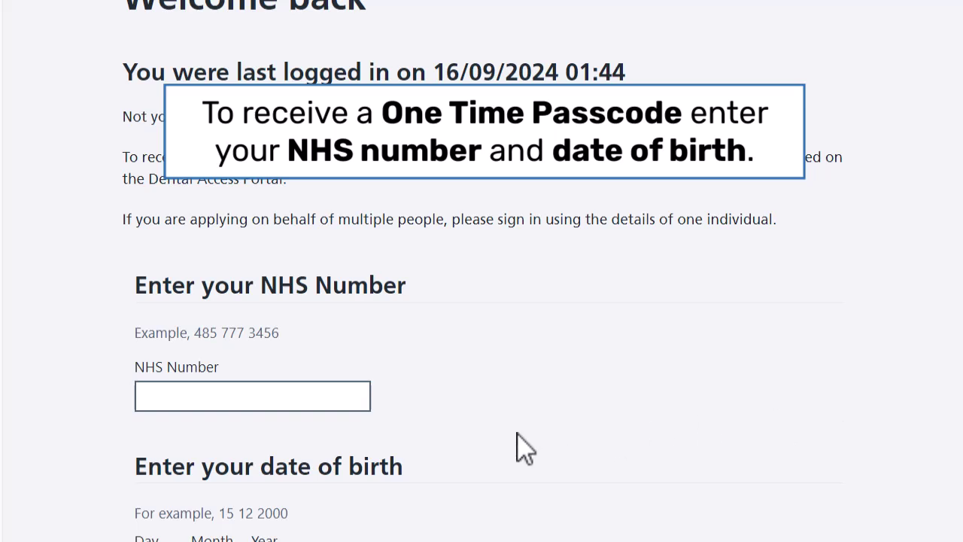
- Submit the patient's NHS number and date of birth to request a One Time Passcode
left_click(337, 398)
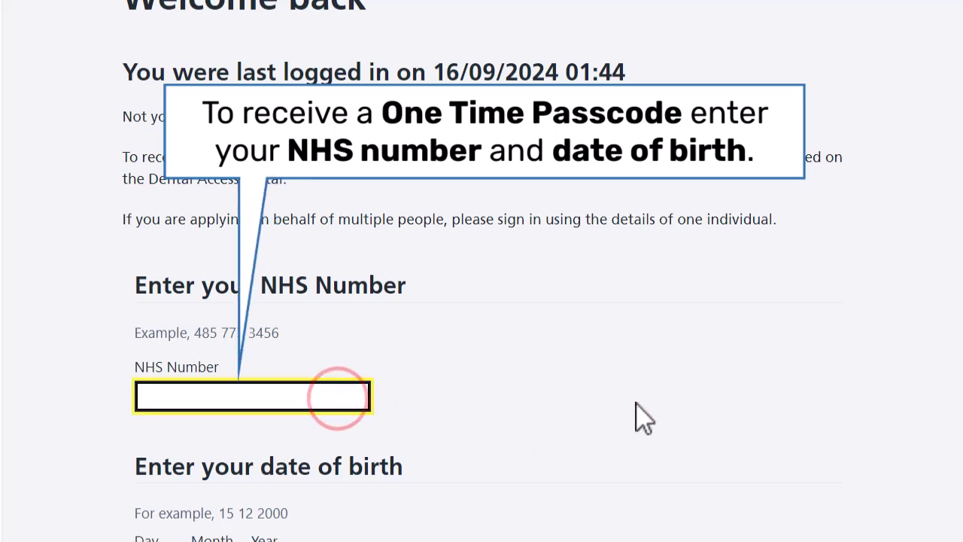
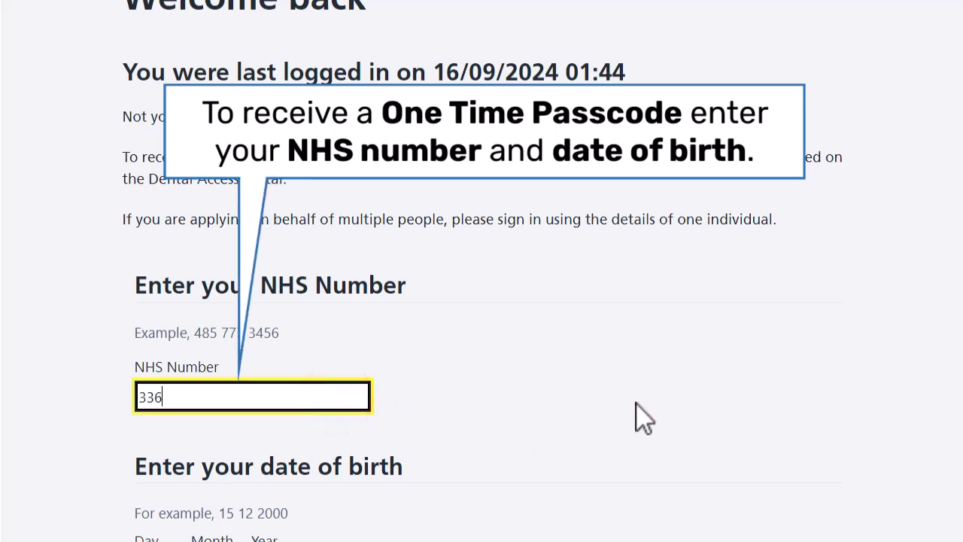
scroll(644, 417, "down", 1)
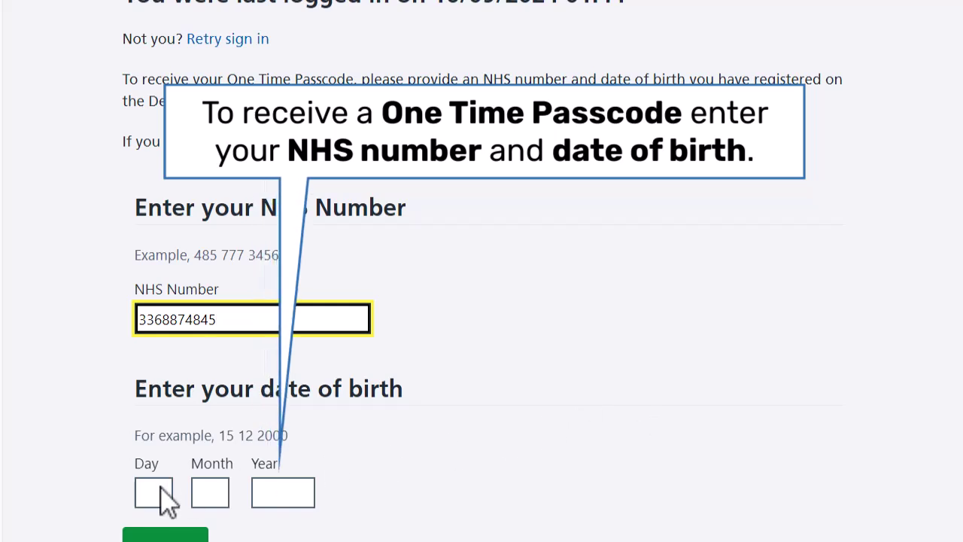
left_click(160, 488)
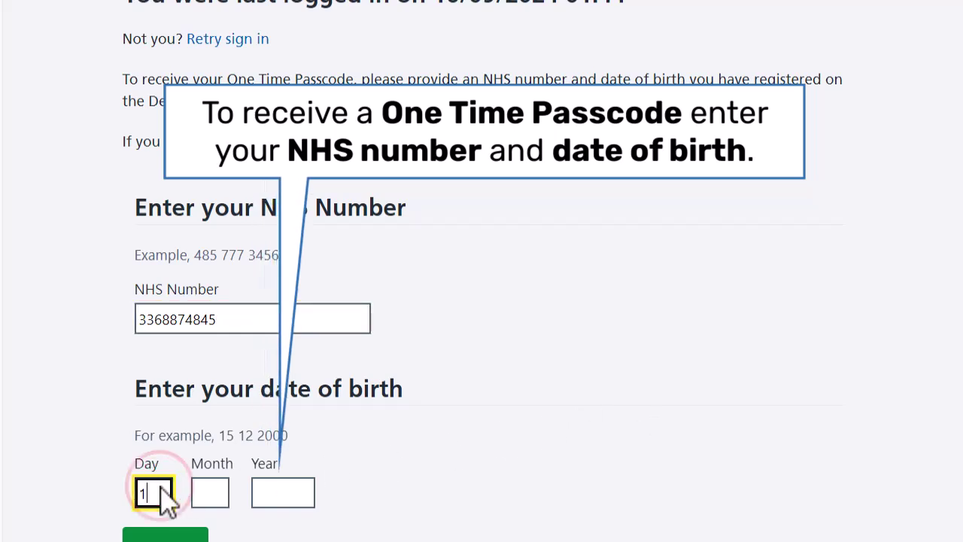
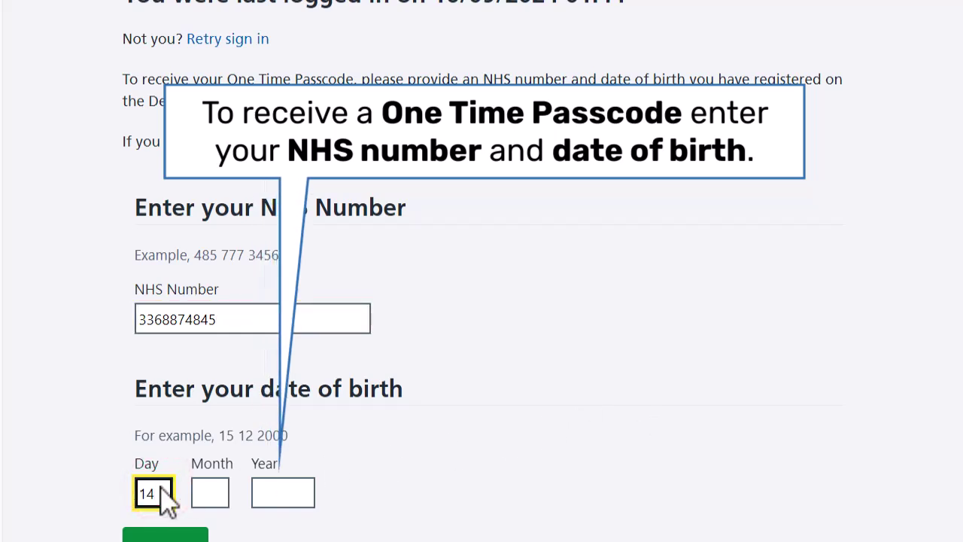
key("Tab")
key("Tab")
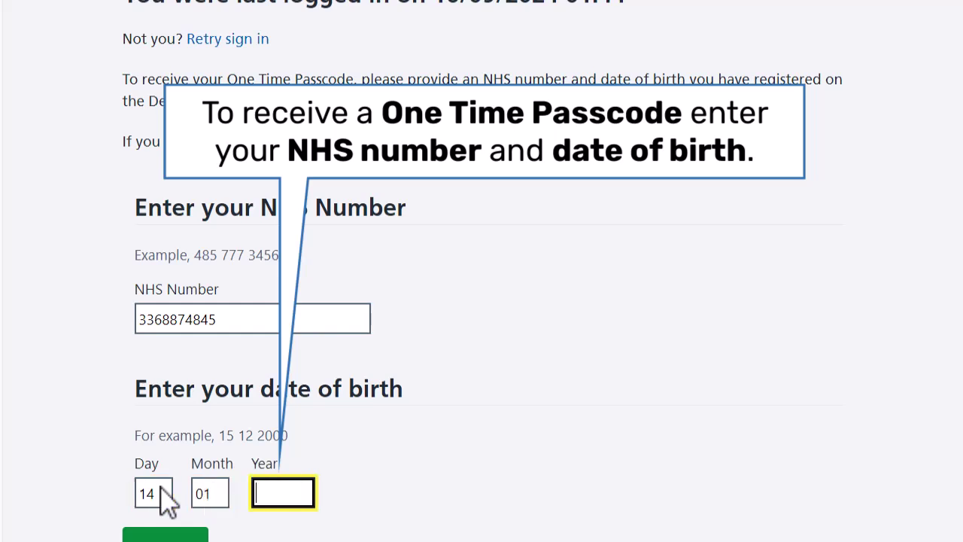
scroll(161, 496, "down", 1)
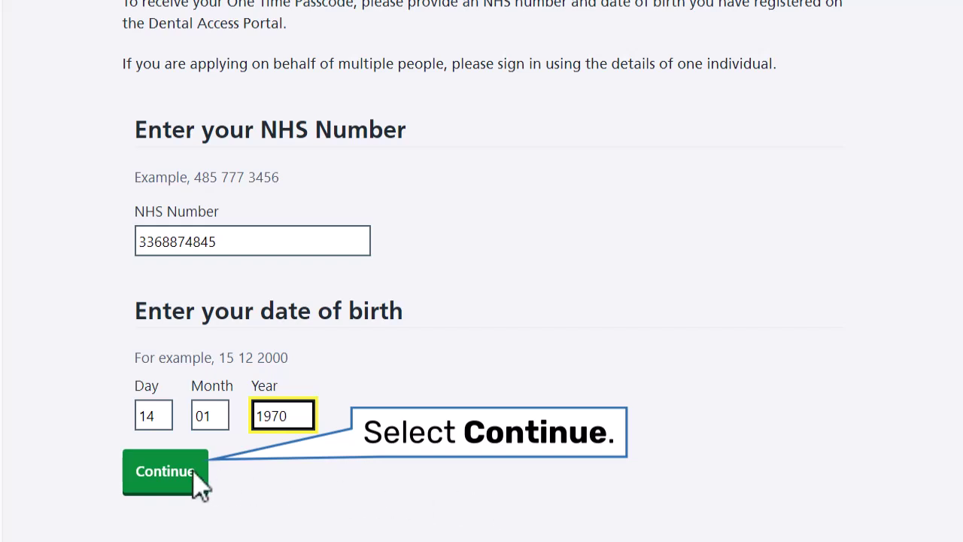
left_click(189, 470)
left_click(189, 473)
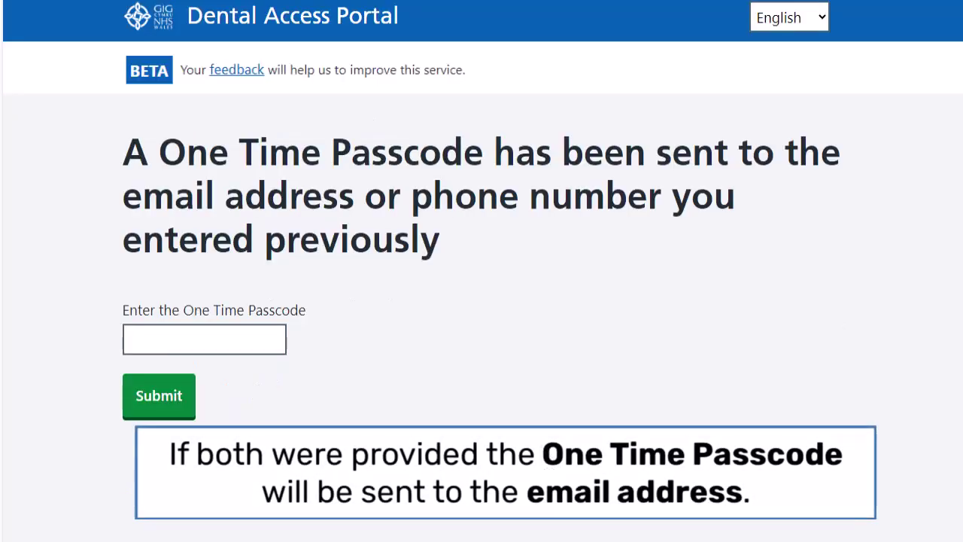
- Enter the received one-time passcode and sign in to the application details page
left_click(253, 342)
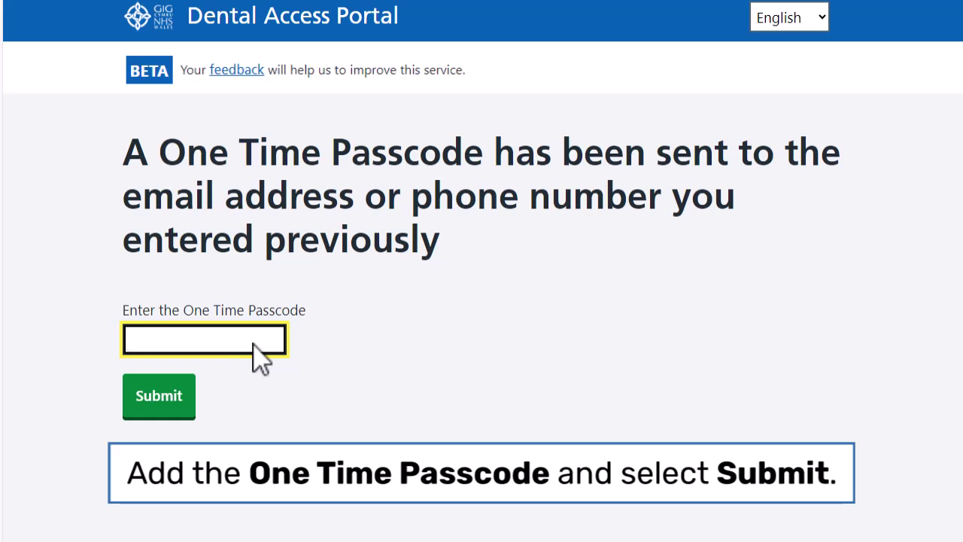
left_click(175, 397)
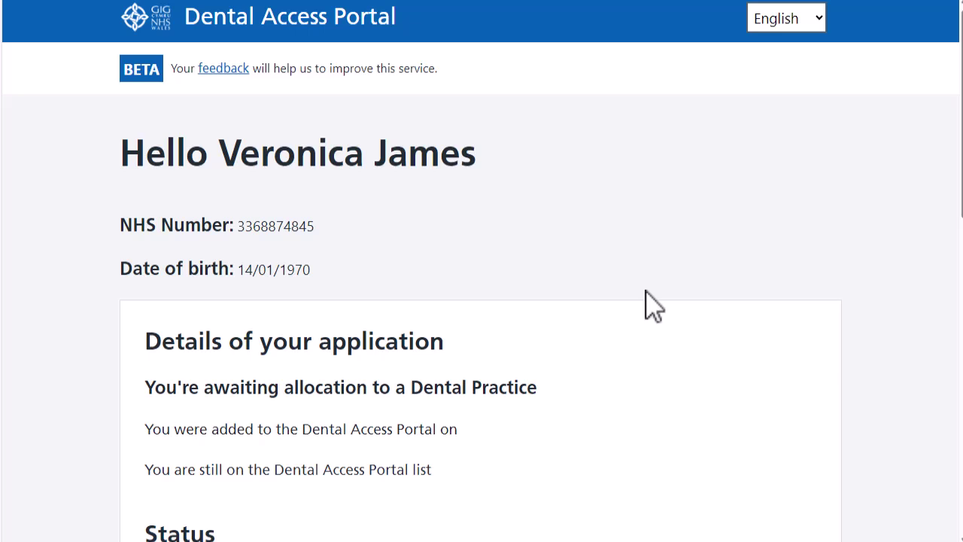
scroll(741, 372, "down", 1)
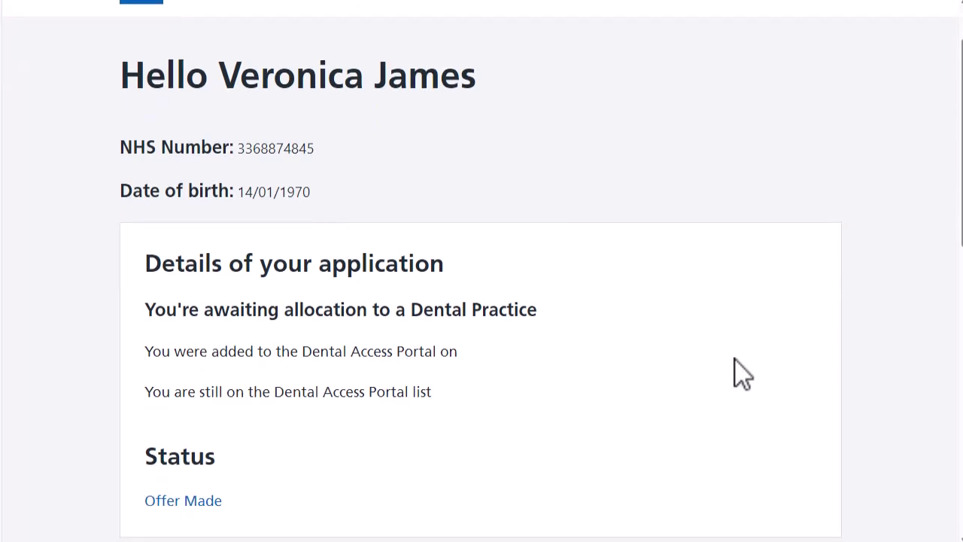
scroll(741, 372, "down", 1)
scroll(741, 372, "down", 1)
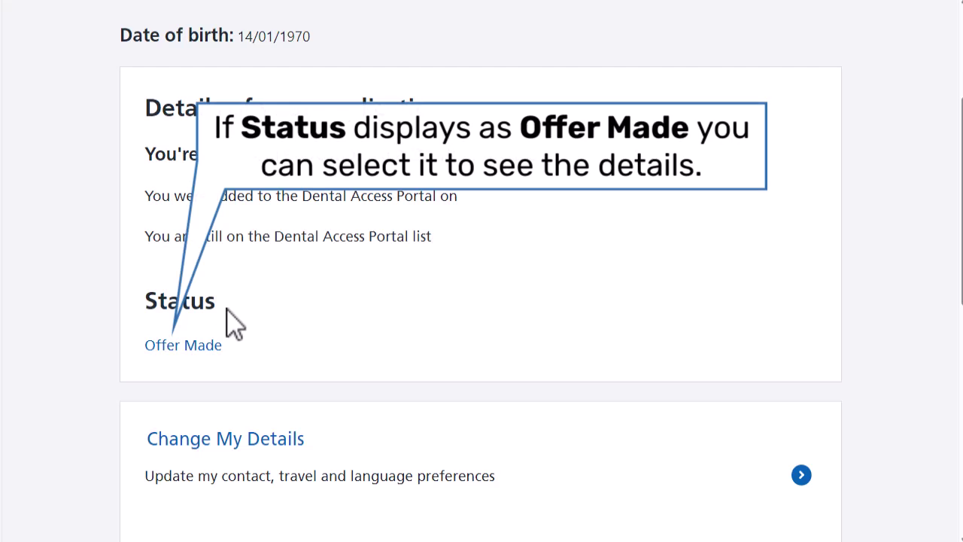
- Open the Offer Made details for the Clifton Dental Practice allocation
left_click(212, 352)
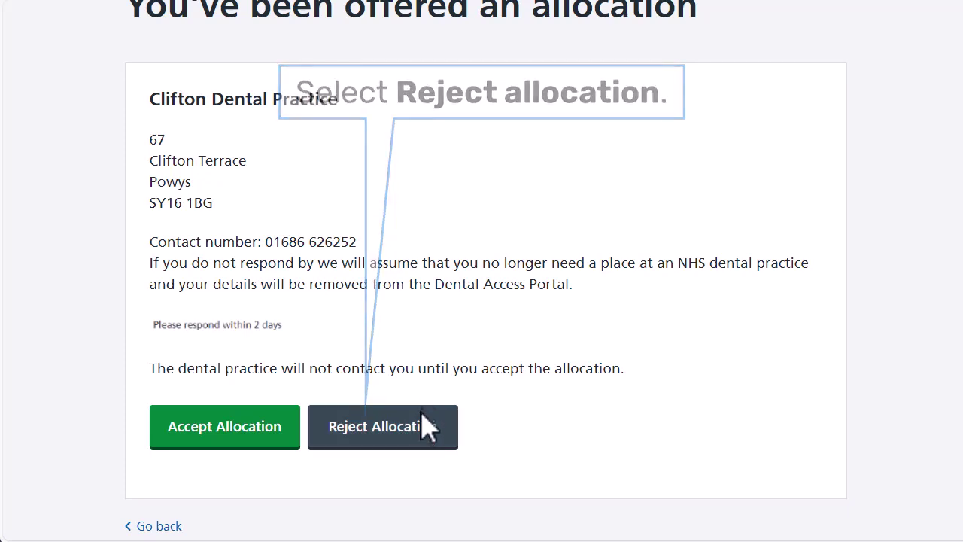
- Reject the Clifton allocation with 'This practice is too far away' as the reason
left_click(422, 423)
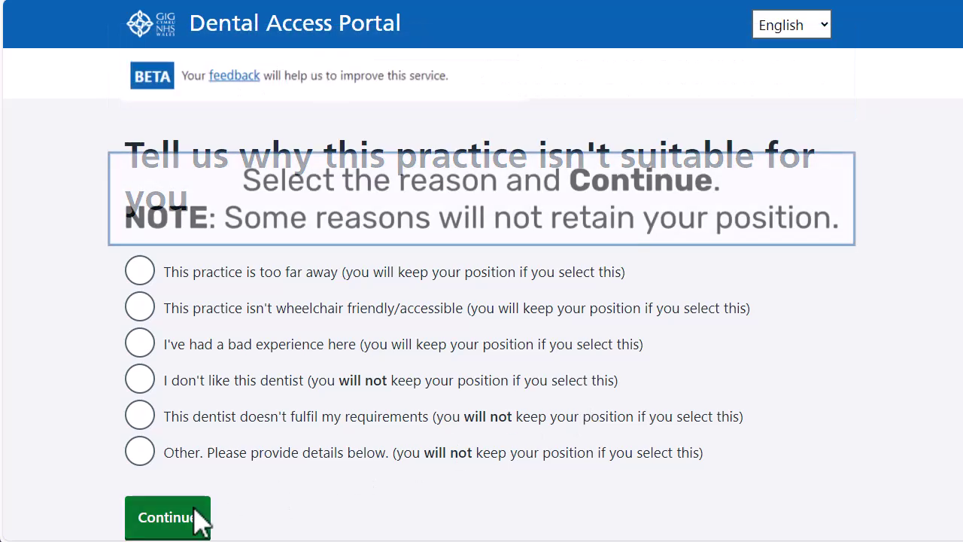
left_click(442, 272)
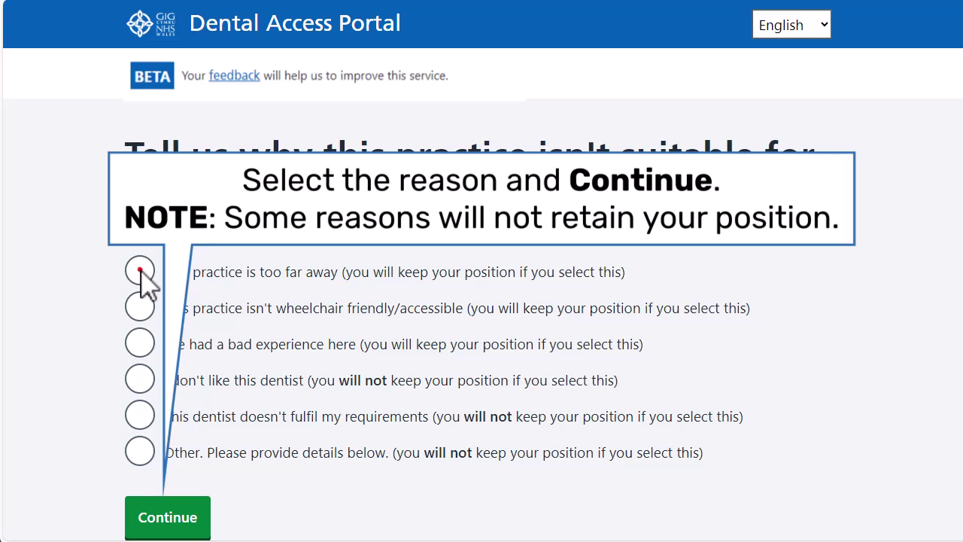
left_click(139, 270)
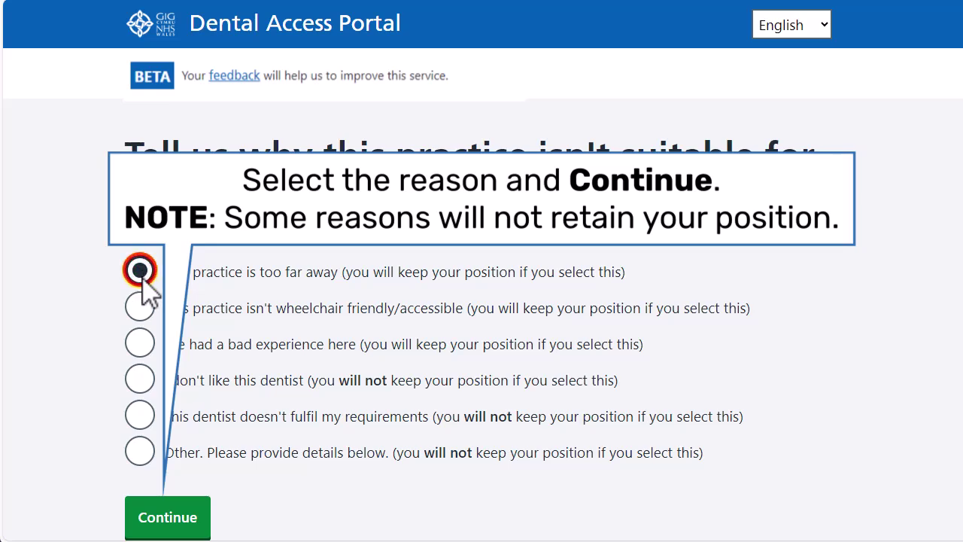
left_click(185, 518)
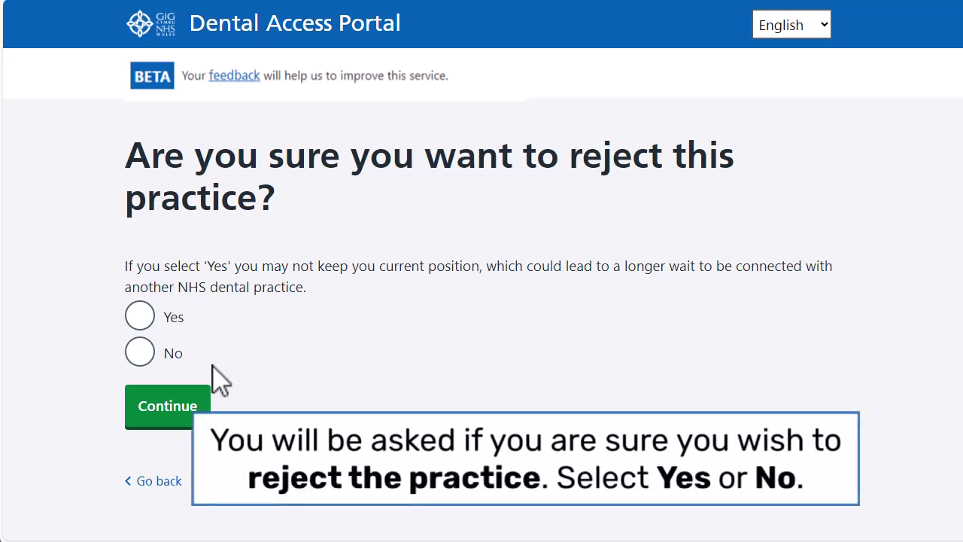
- Answer Yes to rejecting the practice and return to the main application page
left_click(137, 310)
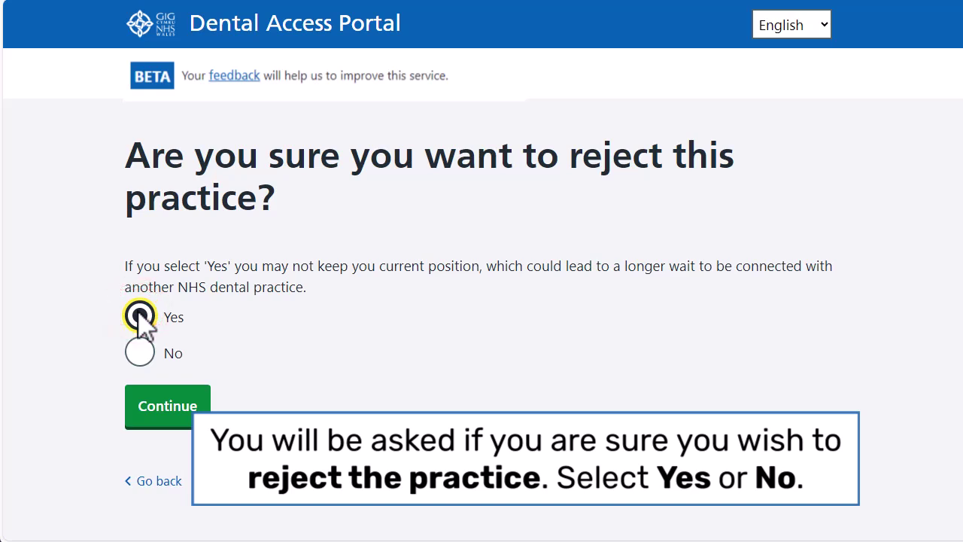
left_click(182, 404)
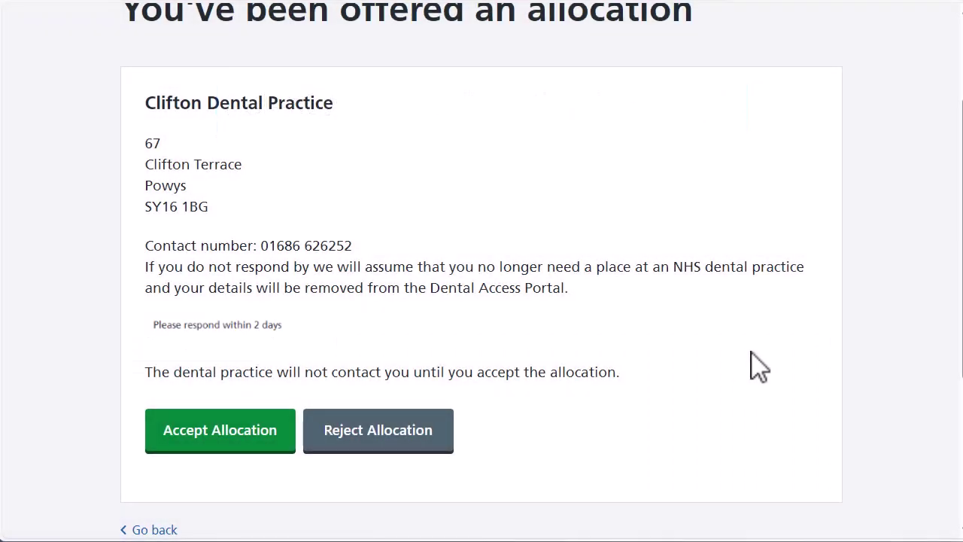
left_click(220, 430)
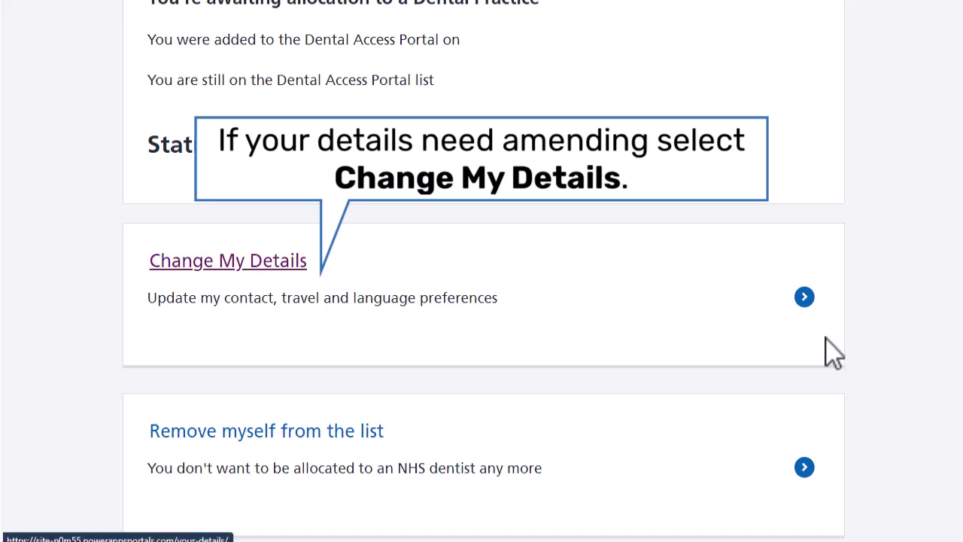
left_click(283, 264)
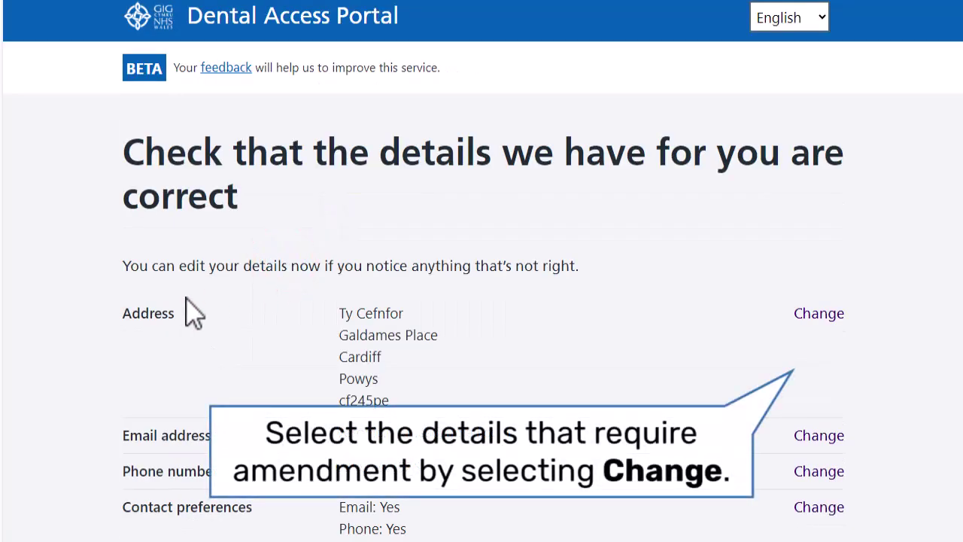
scroll(194, 313, "down", 4)
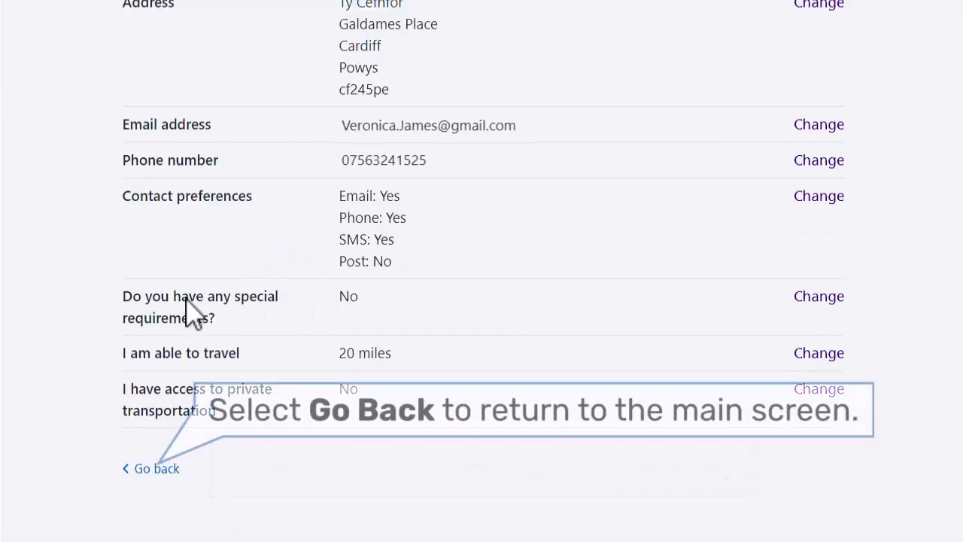
left_click(165, 466)
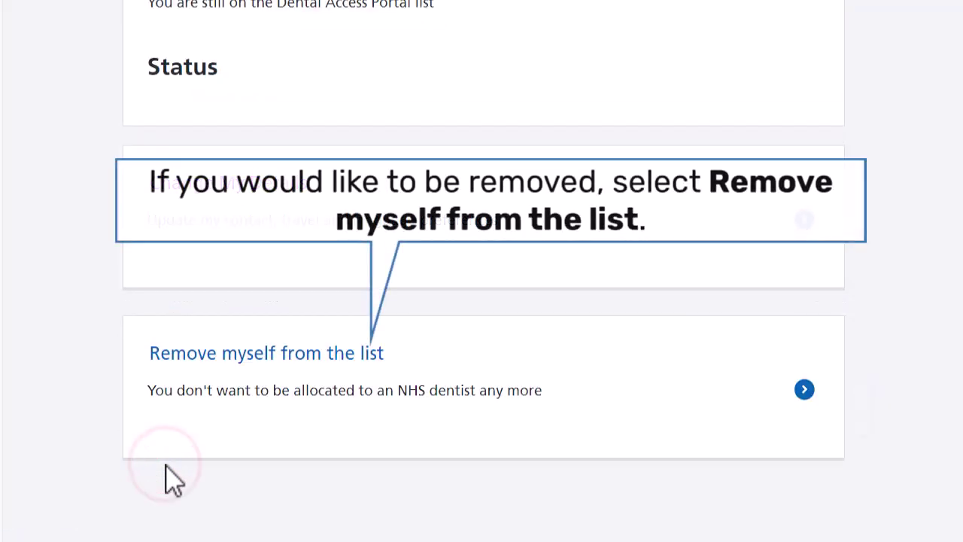
- Choose 'Remove myself from the list' on the application page
left_click(279, 352)
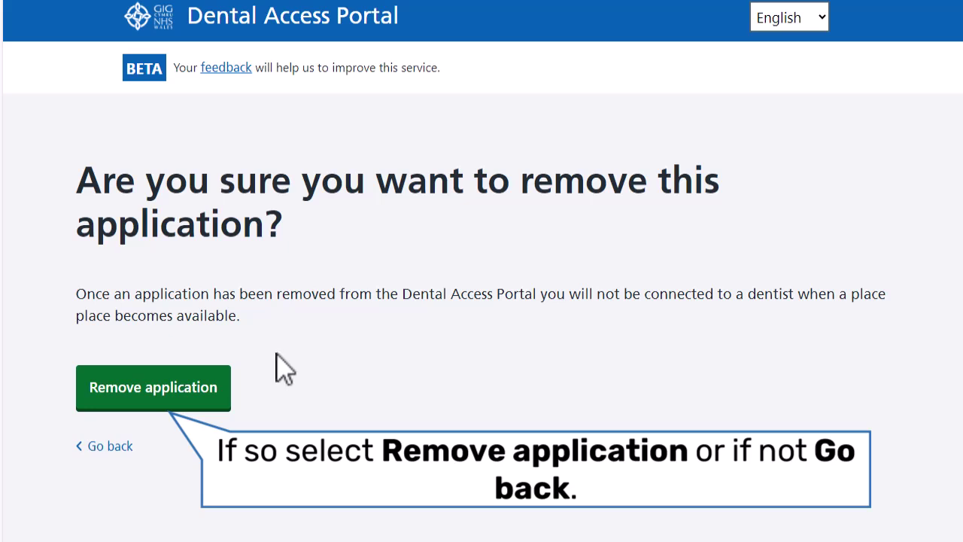
- Confirm removing the application and submit 'No longer required' as feedback
left_click(213, 399)
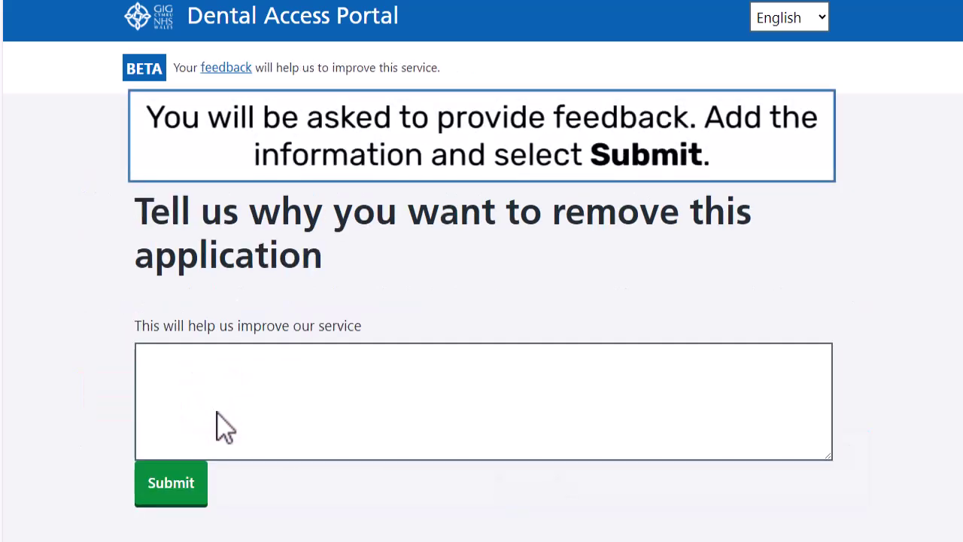
left_click(217, 413)
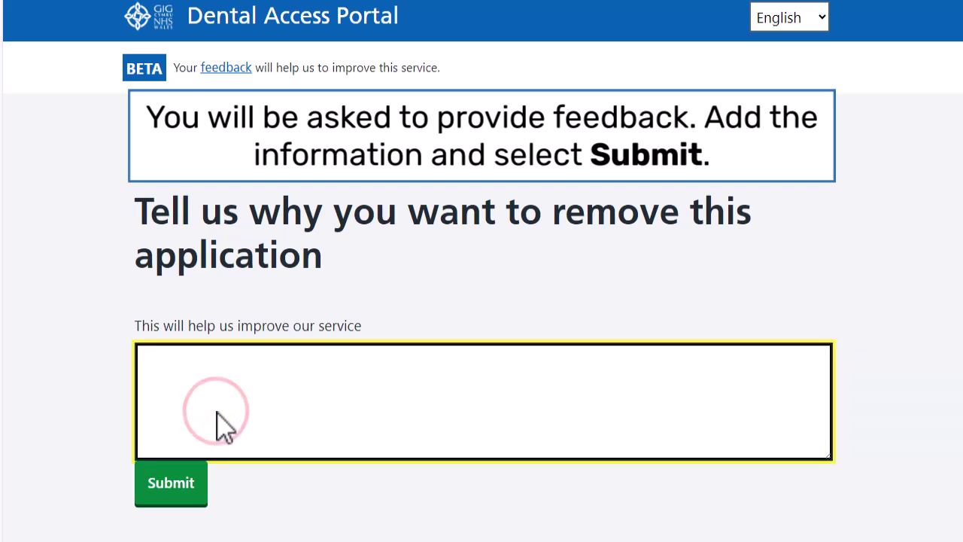
type("No longer required")
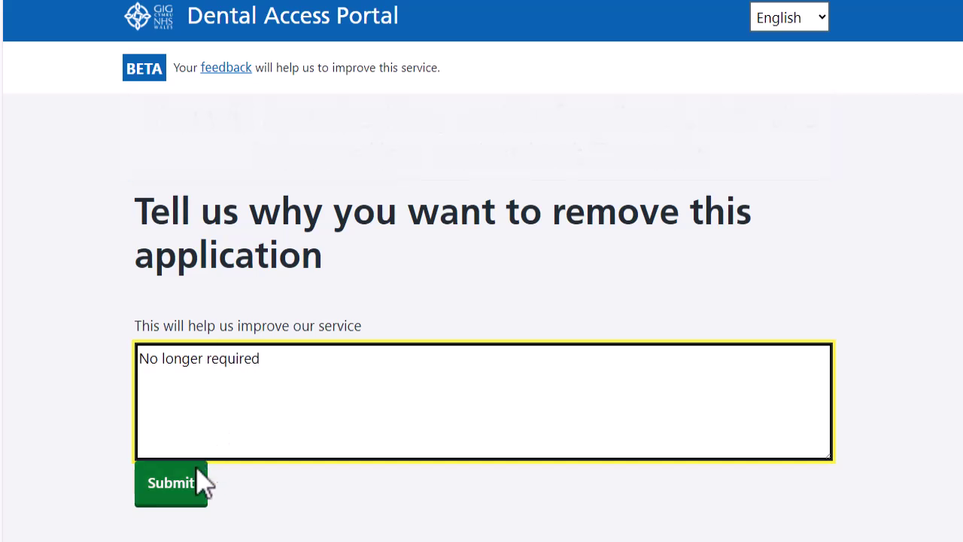
left_click(190, 480)
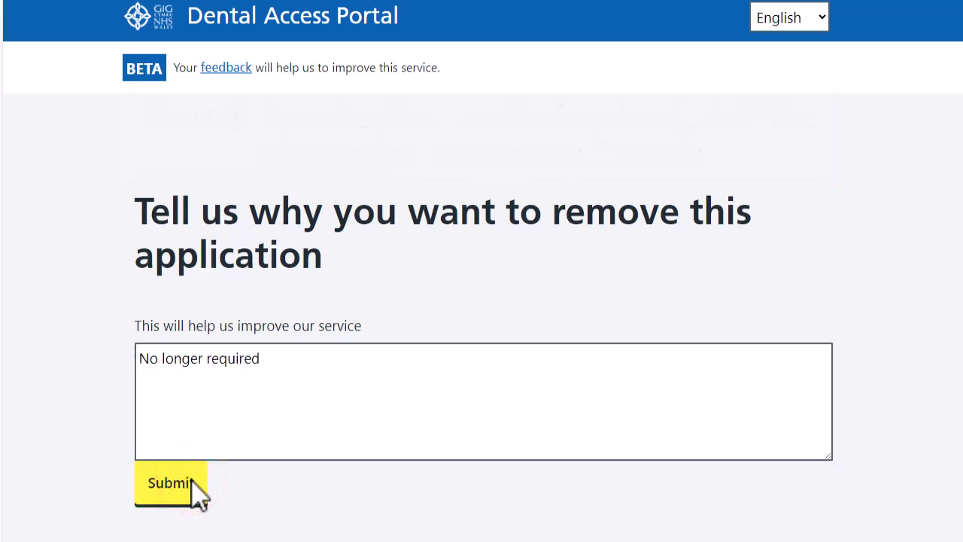